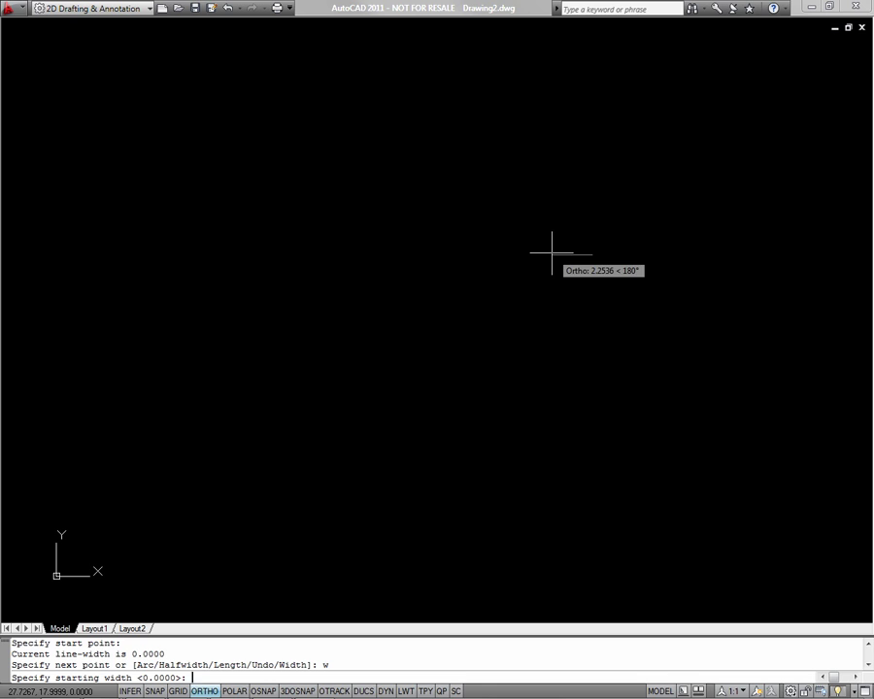
Draw the 0.2-wide arrow shaft 1.5 long to the left
text(.2)
key(Return)
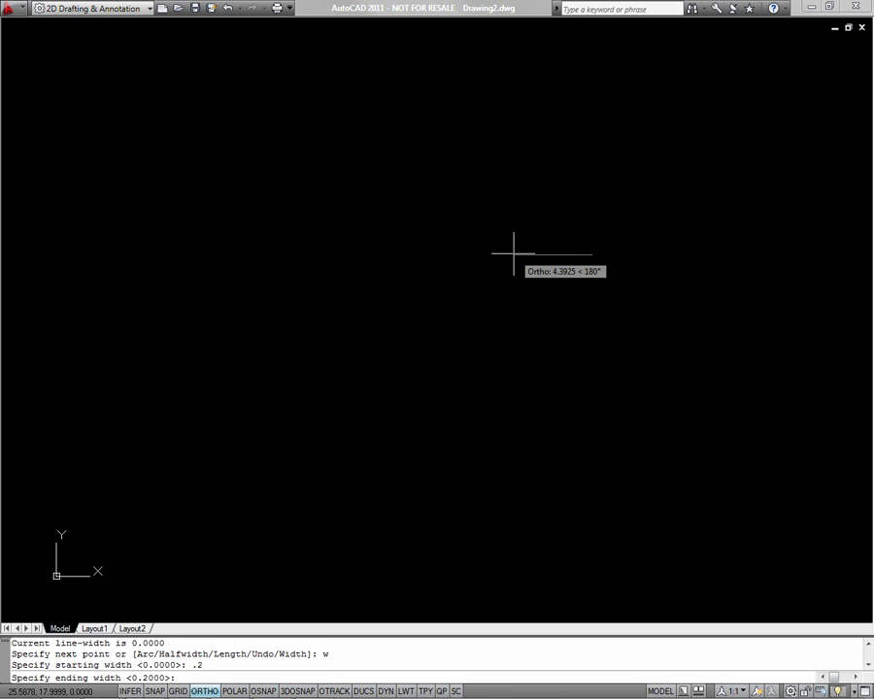
key(Return)
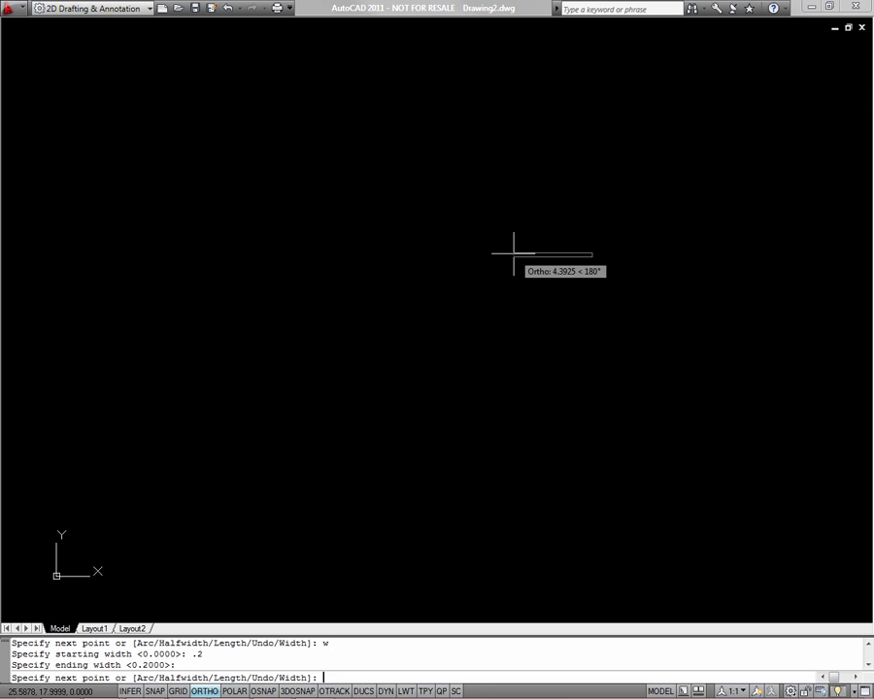
text(1.5)
key(Return)
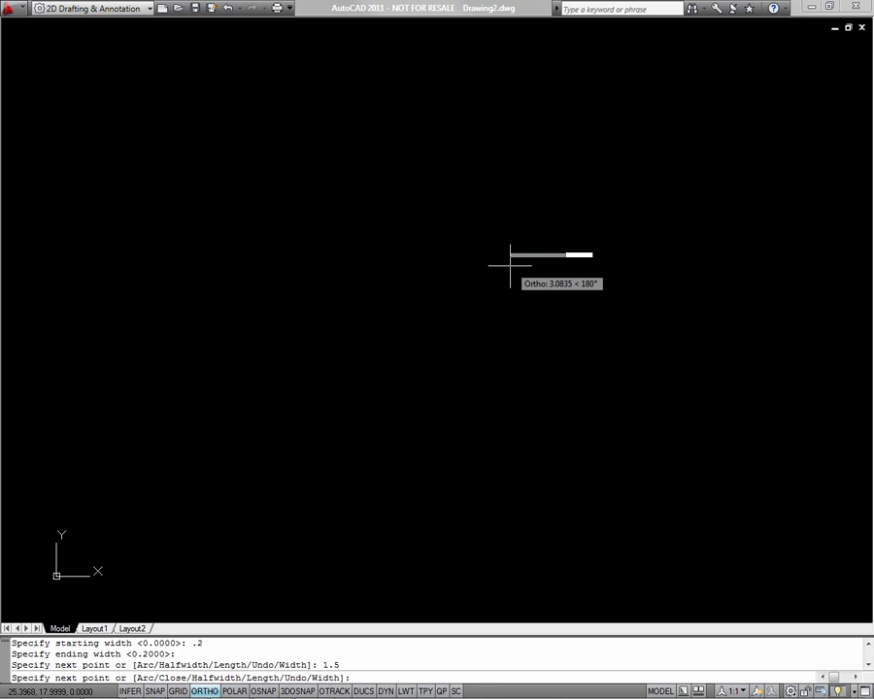
Add a 1-long arrowhead tapering from 0.5 to 0 width, then end the polyline
text(w)
key(Return)
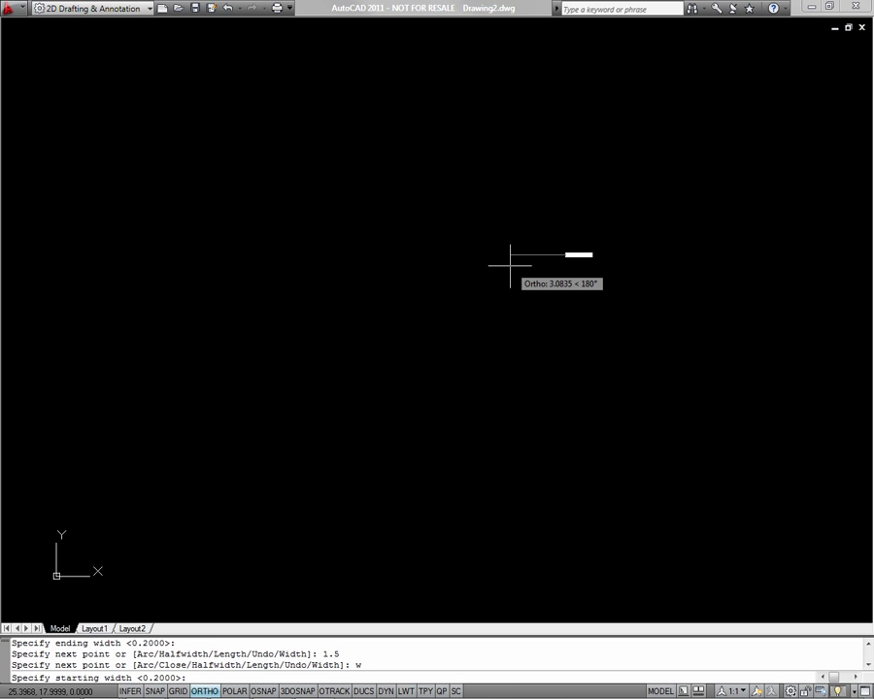
text(.5)
key(Return)
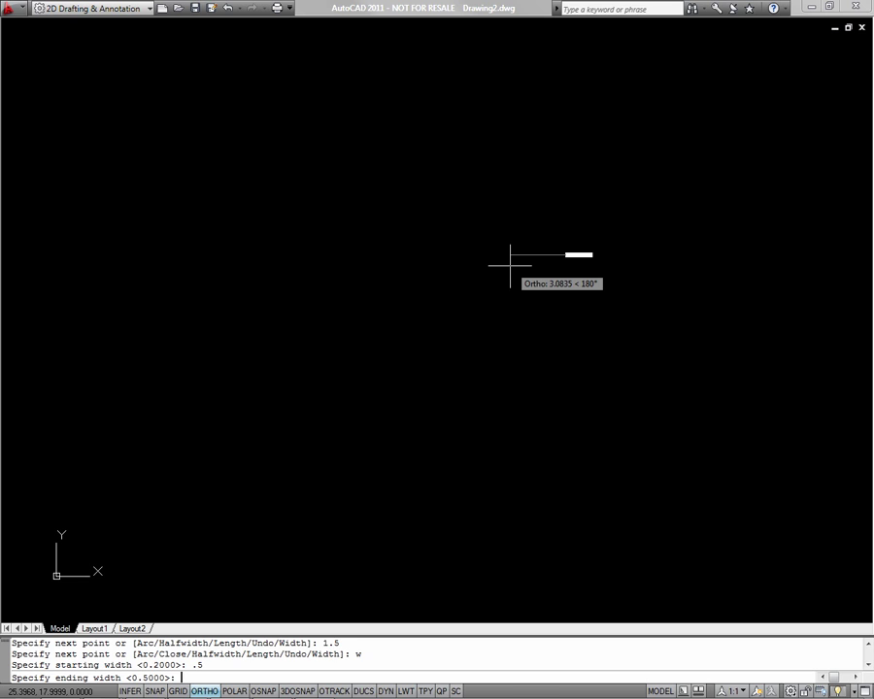
text(0)
key(Return)
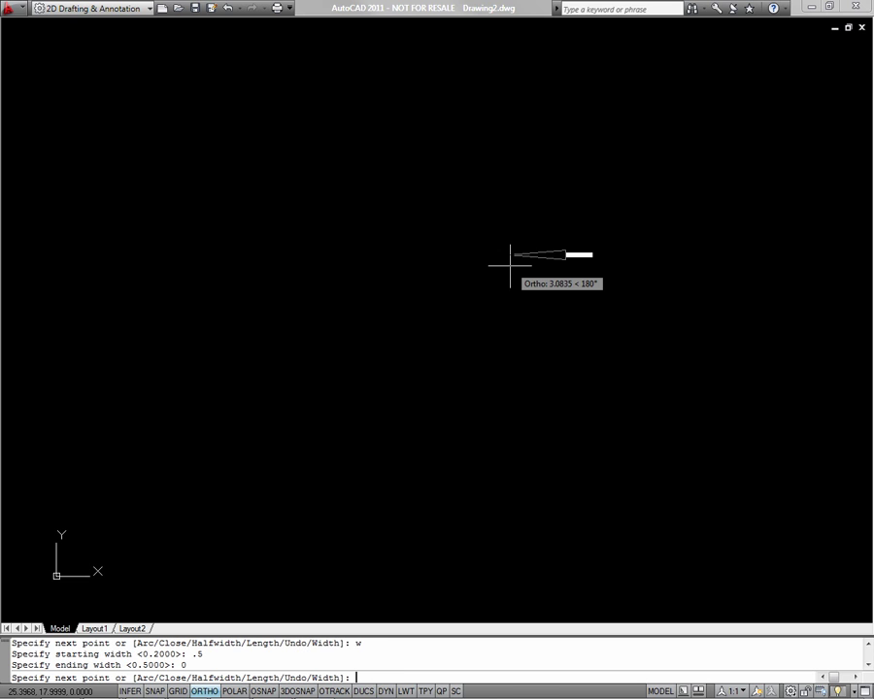
text(1)
key(Return)
key(Escape)
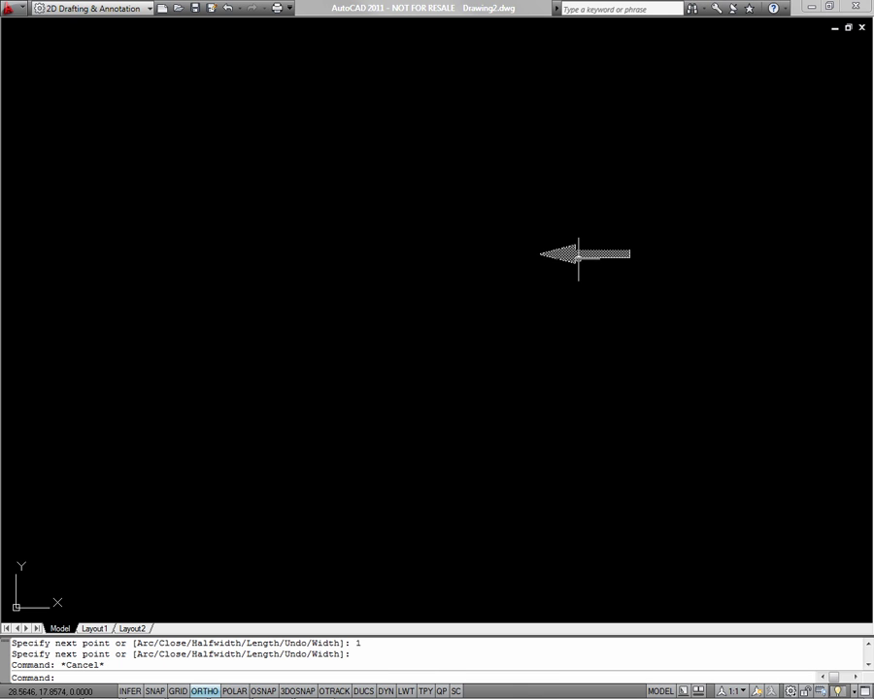
mouse_move(578, 253)
middle_down()
mouse_move(503, 245)
mouse_move(502, 197)
middle_up()
Start a new polyline below the arrow with 0.1 starting and ending width
scroll(503, 205, up, 3)
text(pl)
key(Return)
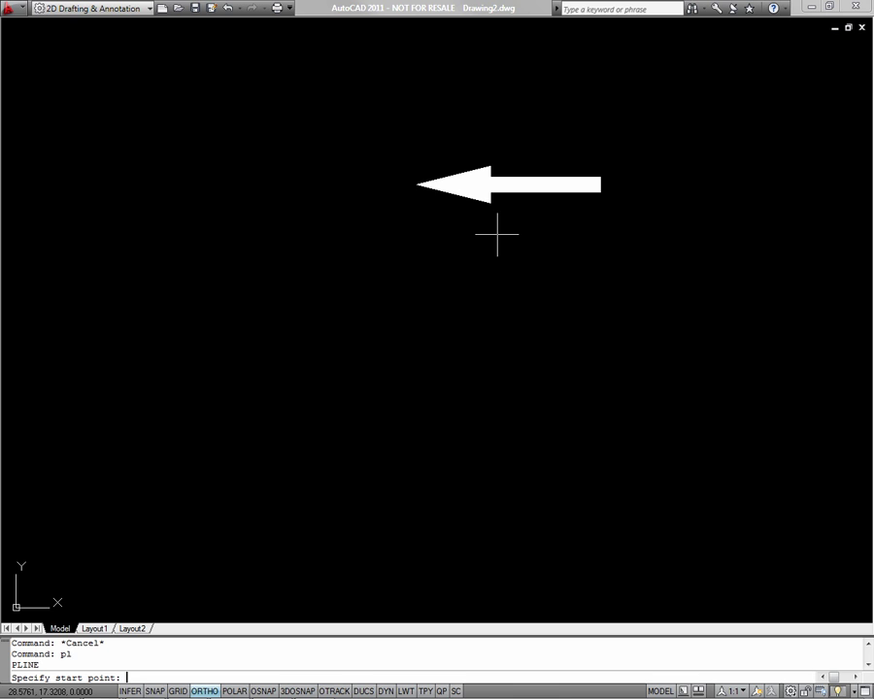
click(348, 396)
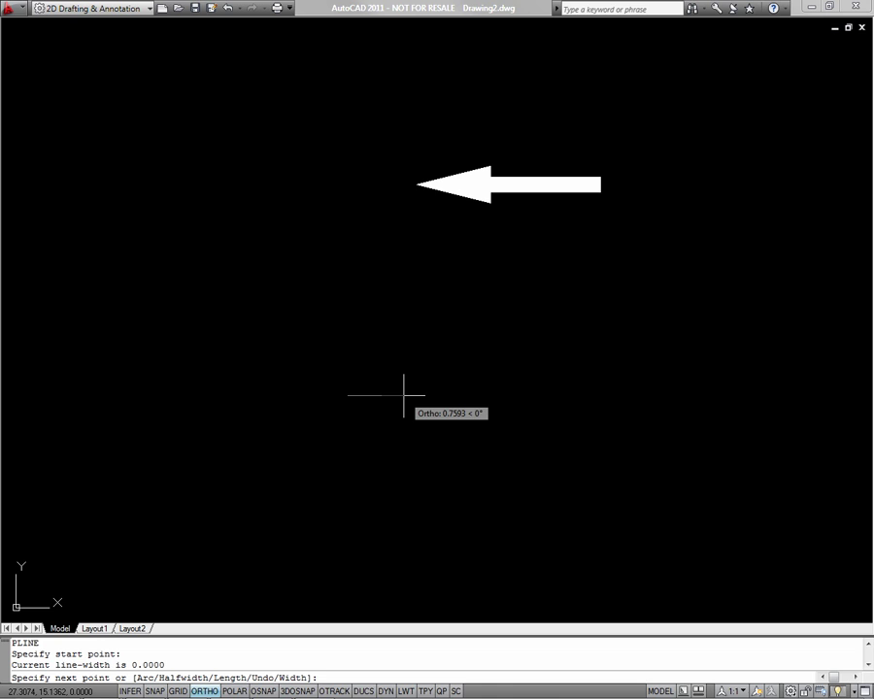
text(w)
key(Return)
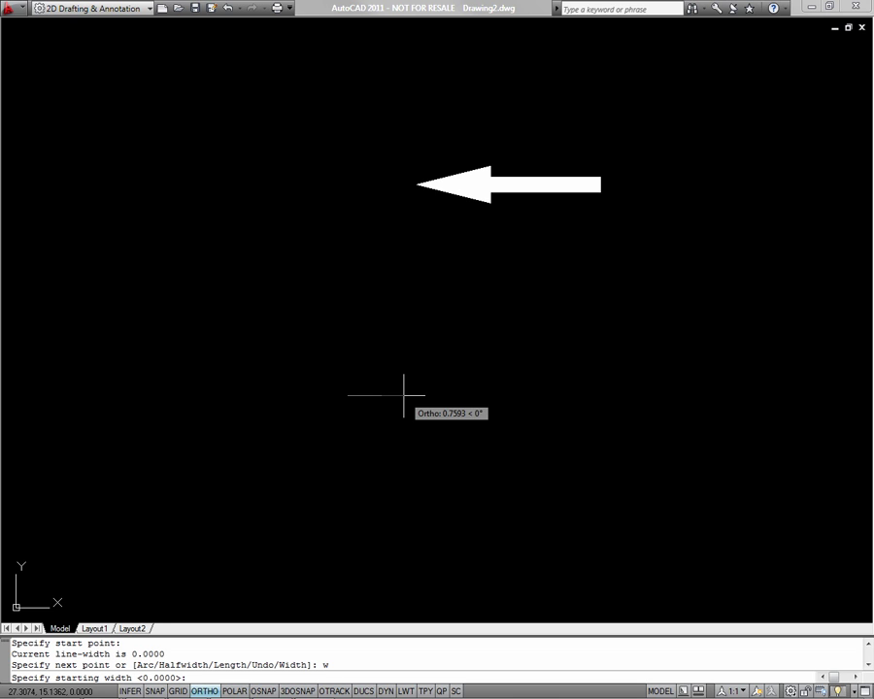
text(.1)
key(Return)
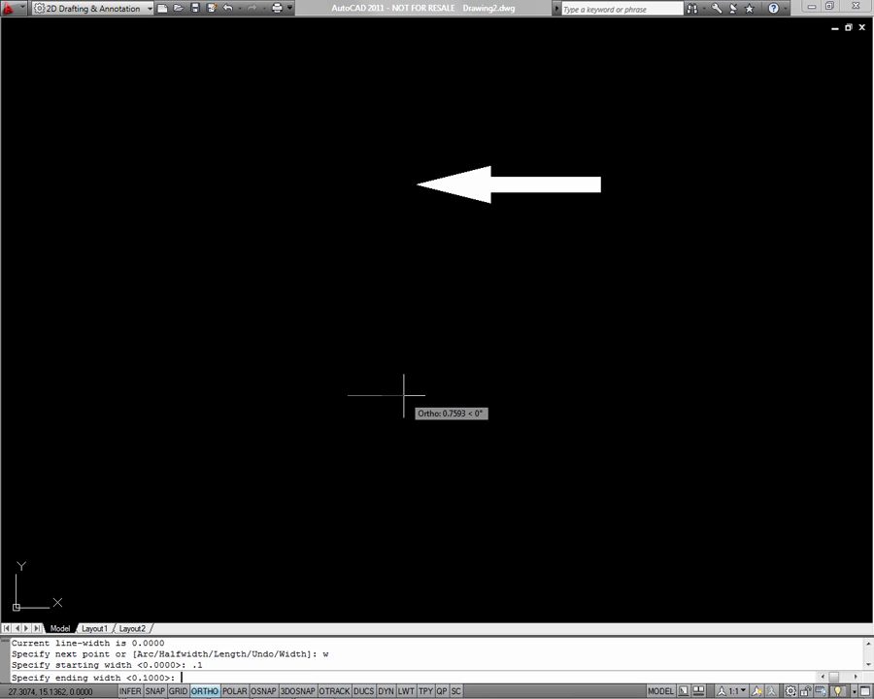
key(Return)
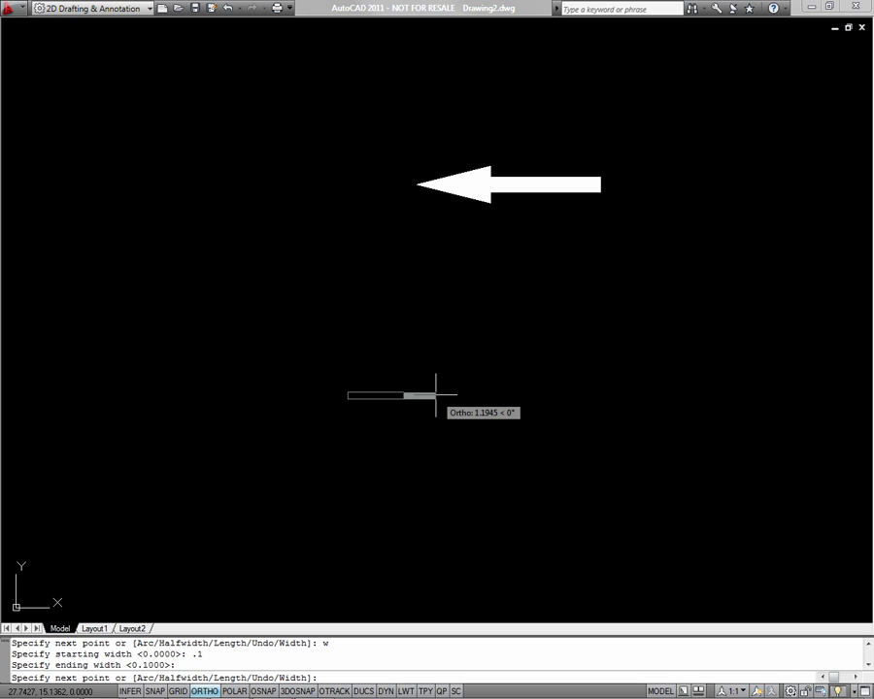
Draw a 1.5-long segment to the right, then a 1-long segment straight up
text(1.5)
key(Return)
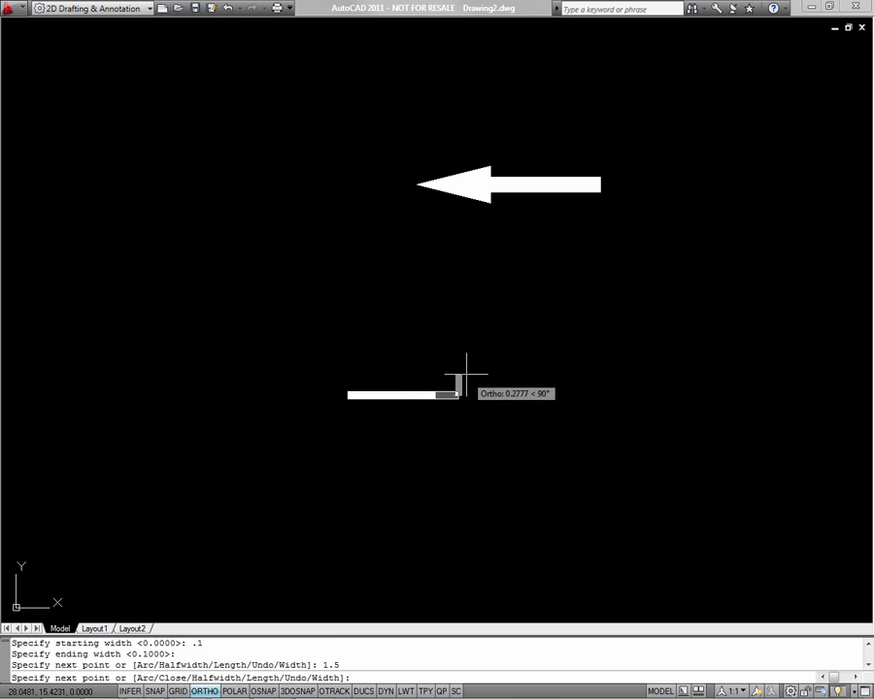
text(1)
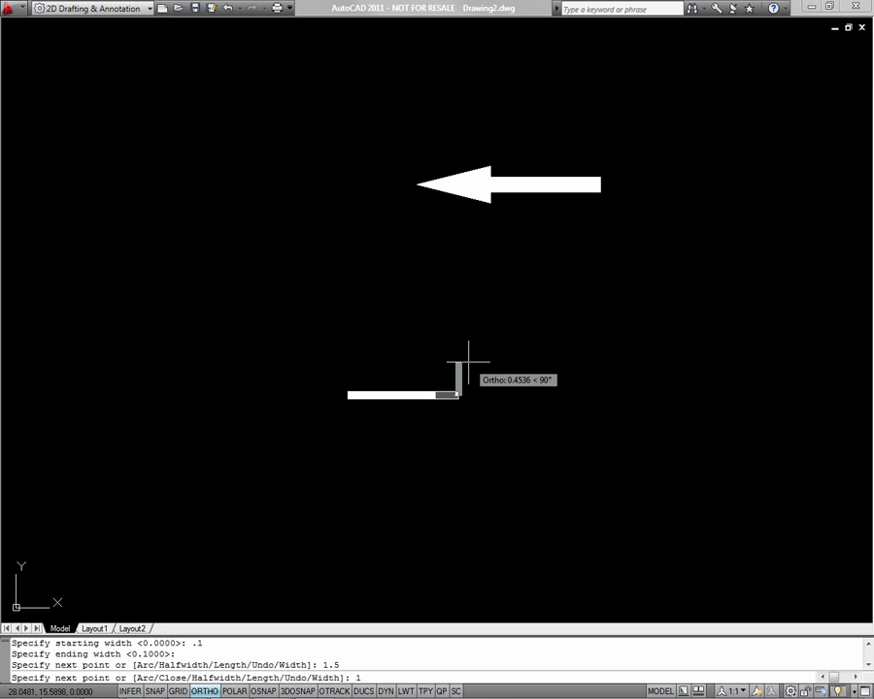
key(Return)
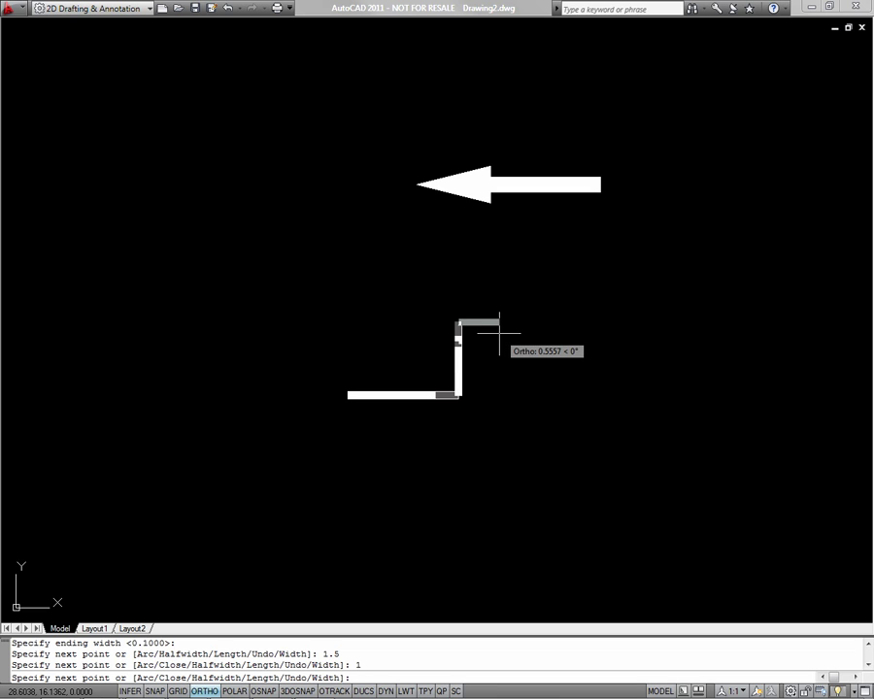
Add a semicircular arc 1.5 across the top, then a 1-long straight segment downward
text(a)
key(Return)
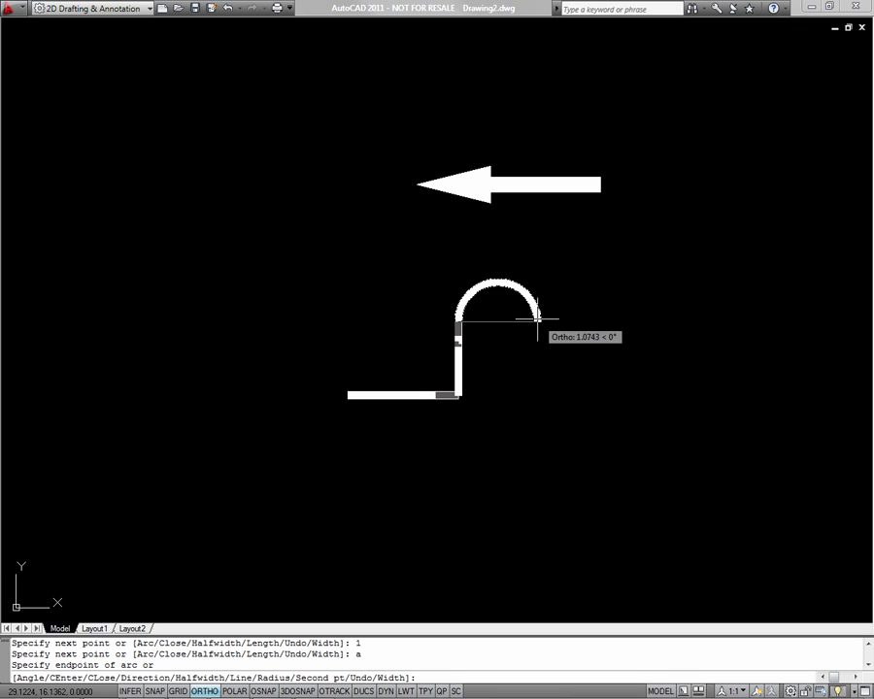
text(1.5)
key(Return)
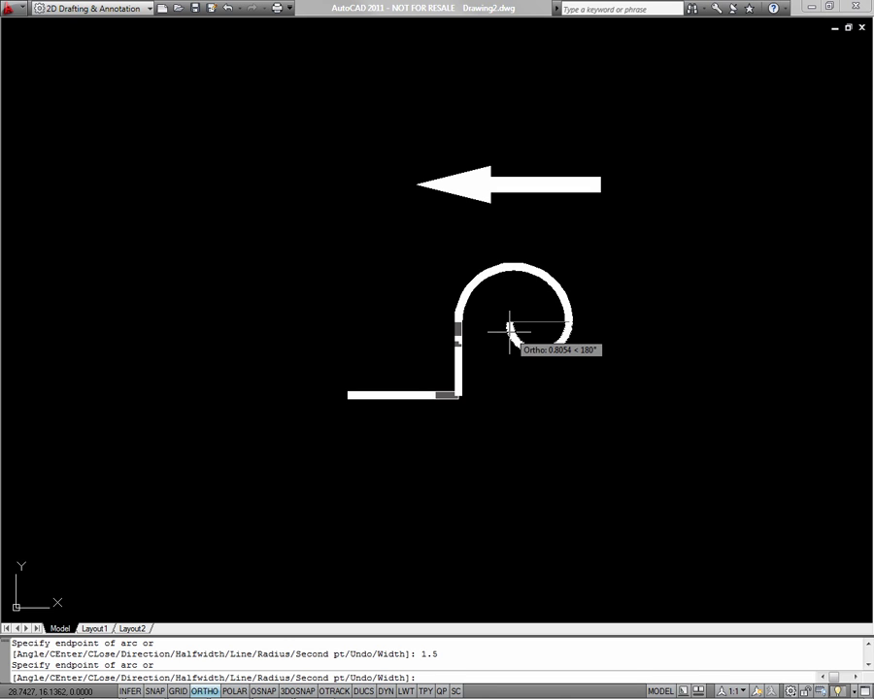
text(1)
key(Return)
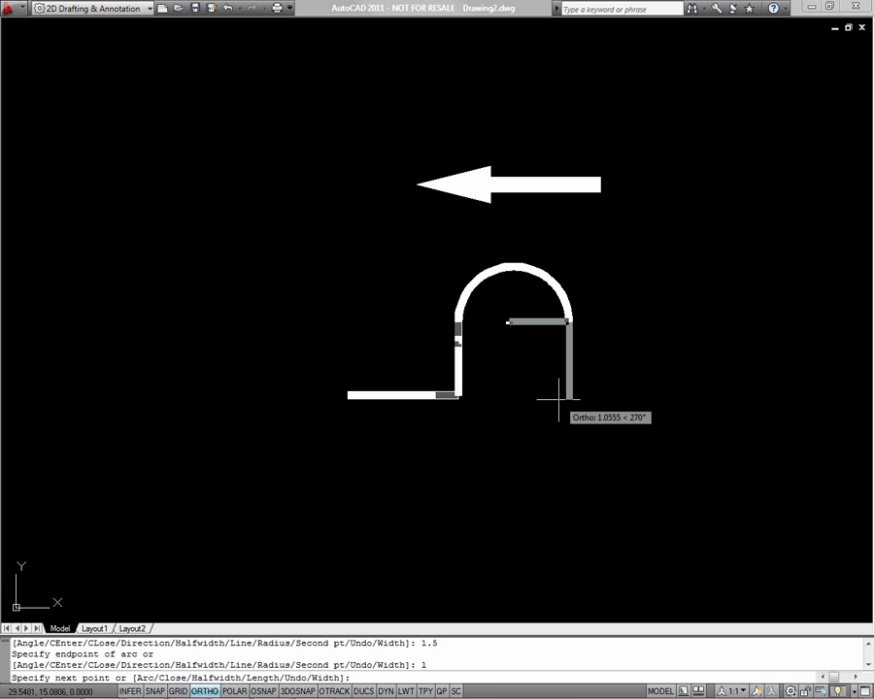
text(1)
key(Return)
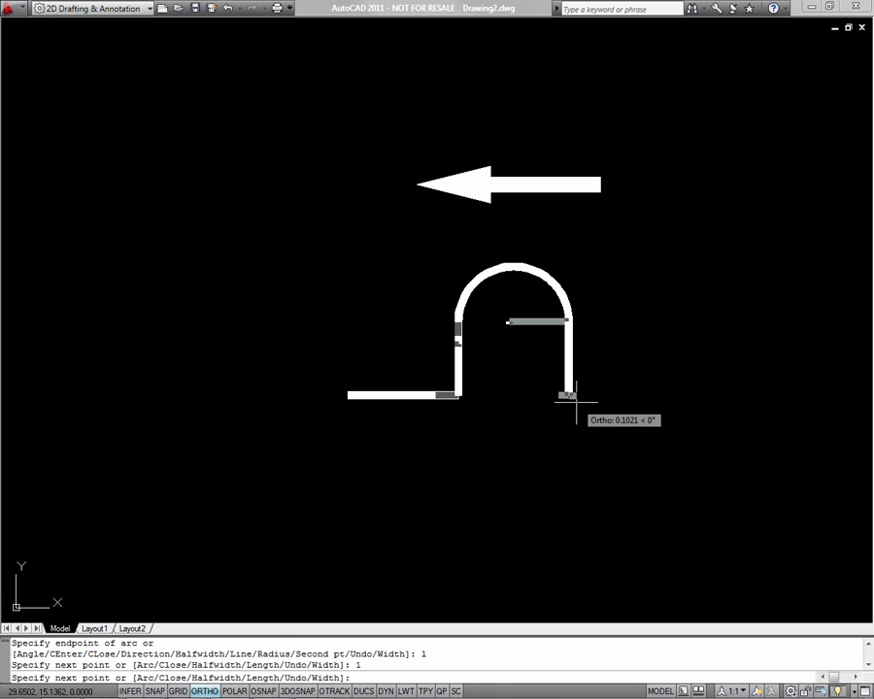
End the upper outline polyline and start a new one snapped to its endpoint
key(Return)
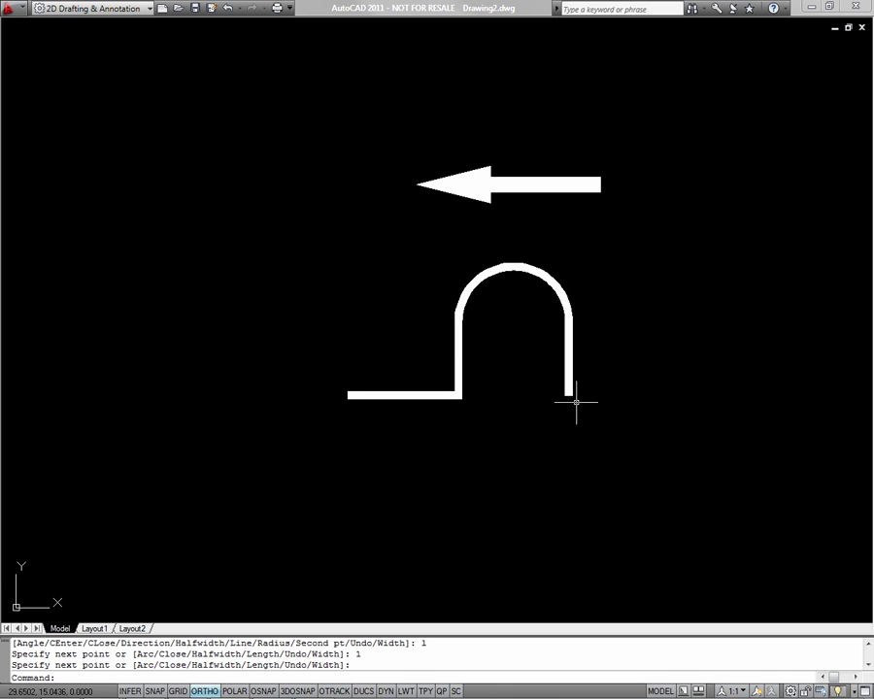
text(pl)
key(Return)
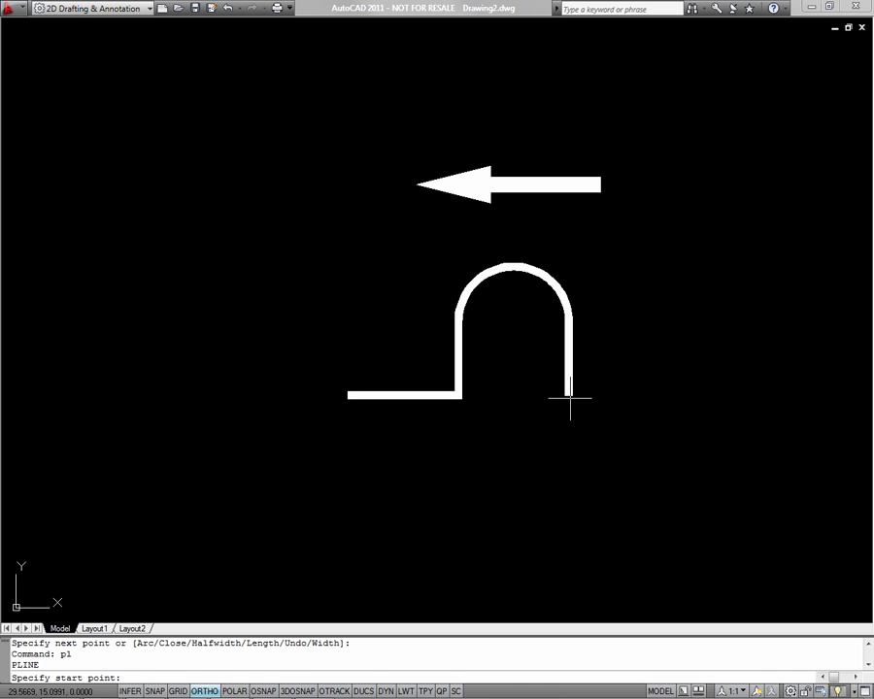
text(end)
key(Return)
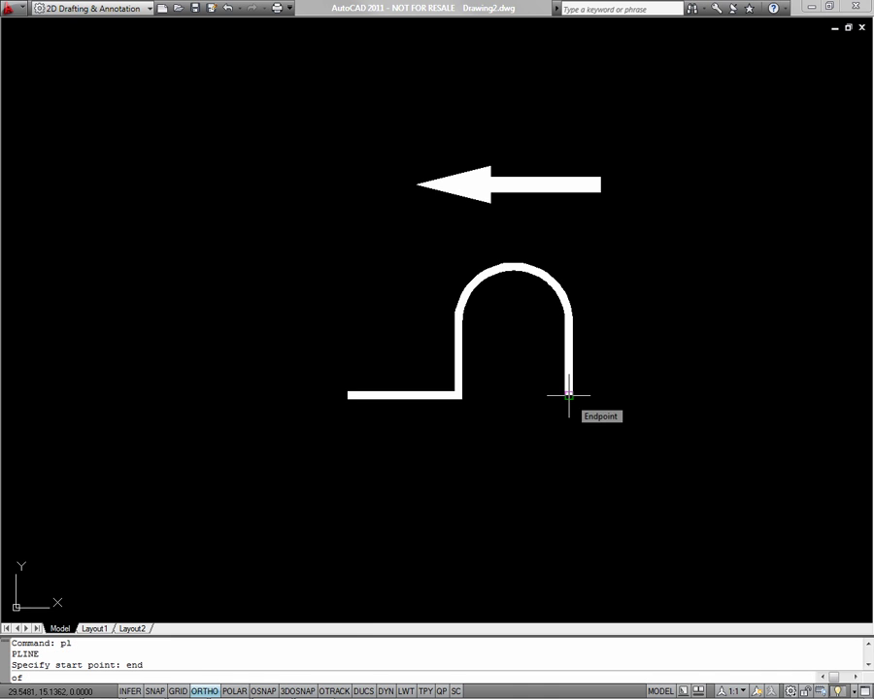
click(570, 398)
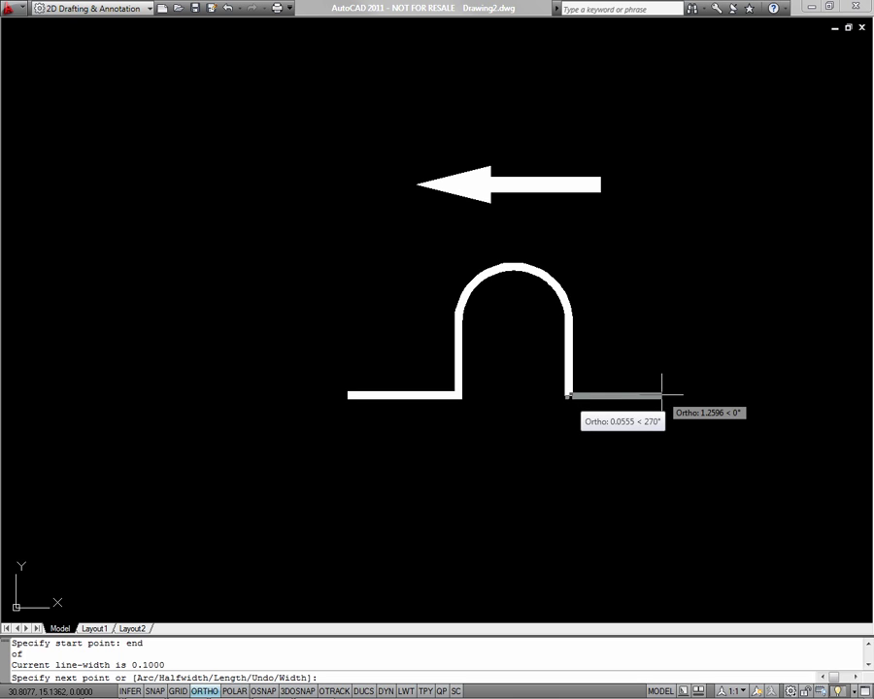
Add a 1-unit segment to the right and a 1.5-unit arc for the rounded end
text(1)
key(Return)
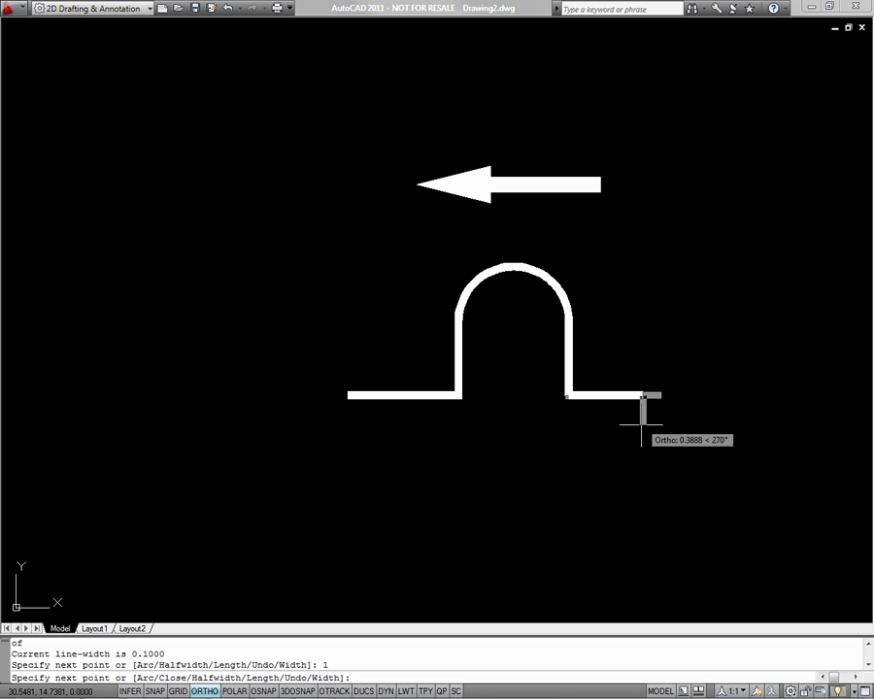
text(a)
key(Return)
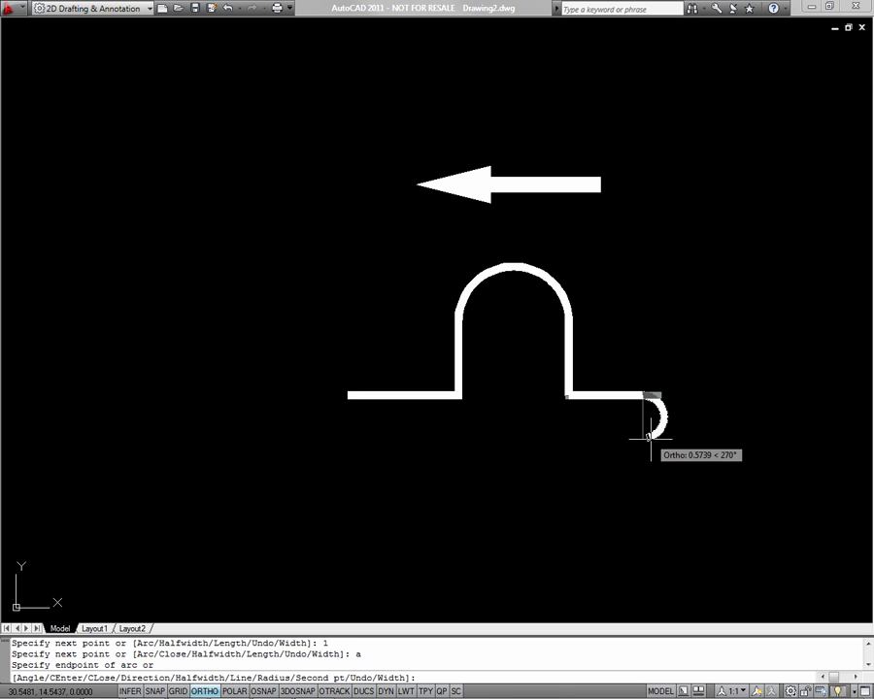
text(1.5)
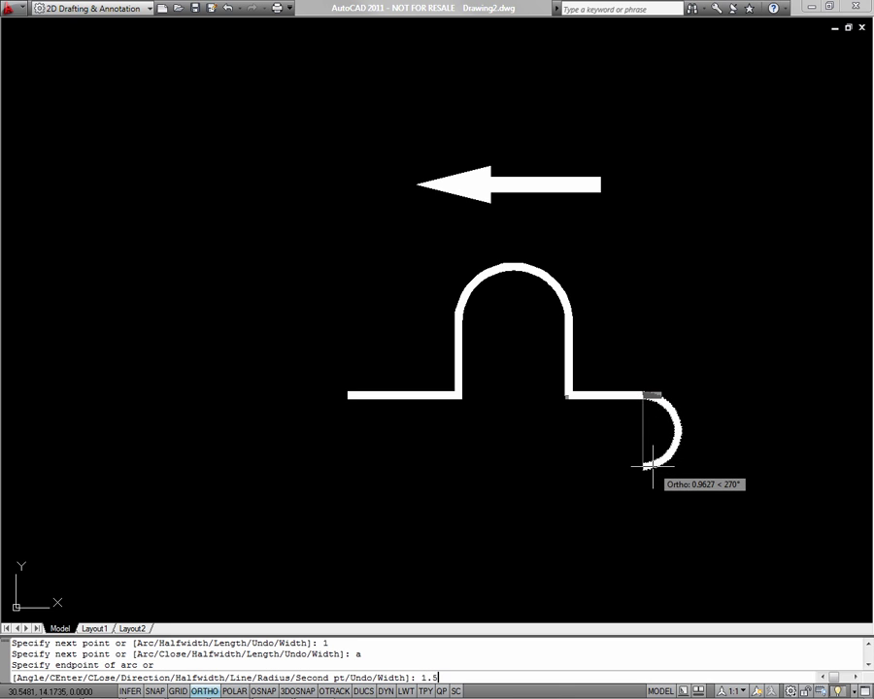
key(Return)
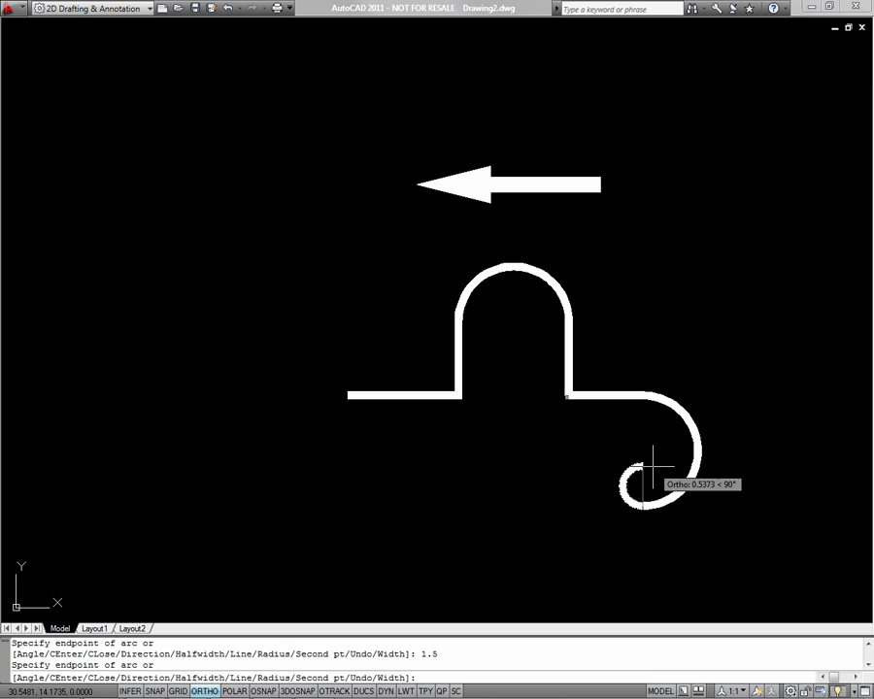
Add a 4-unit straight bottom and a 1.5-unit left side, then end the polyline
text(l)
key(Return)
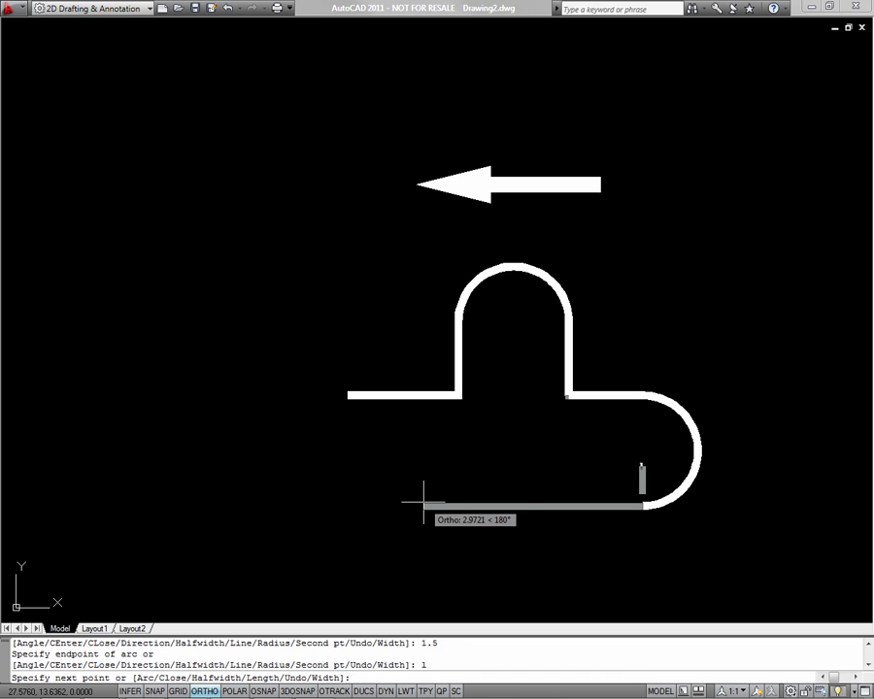
text(4)
key(Return)
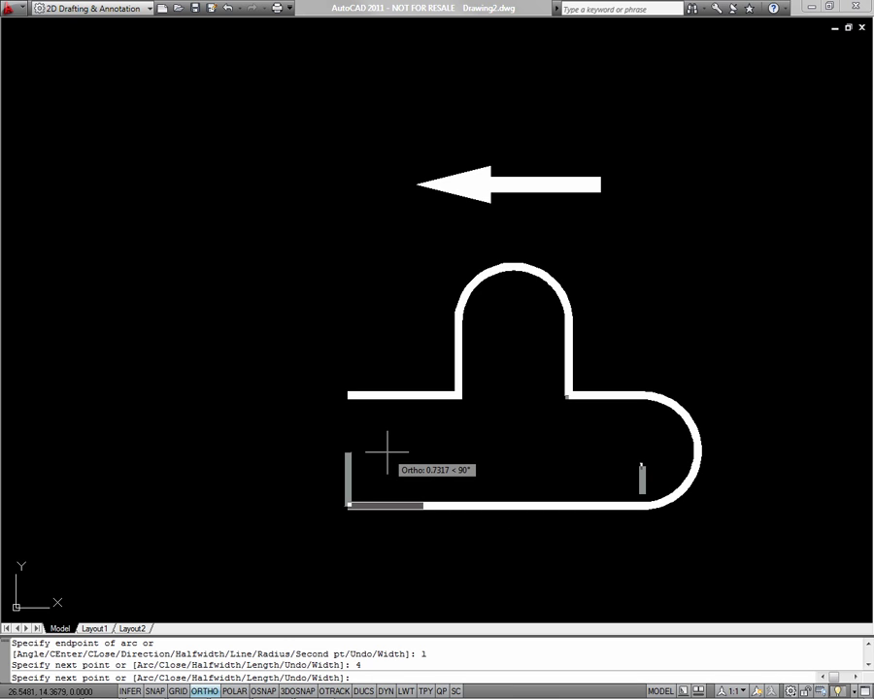
text(1.5)
key(Return)
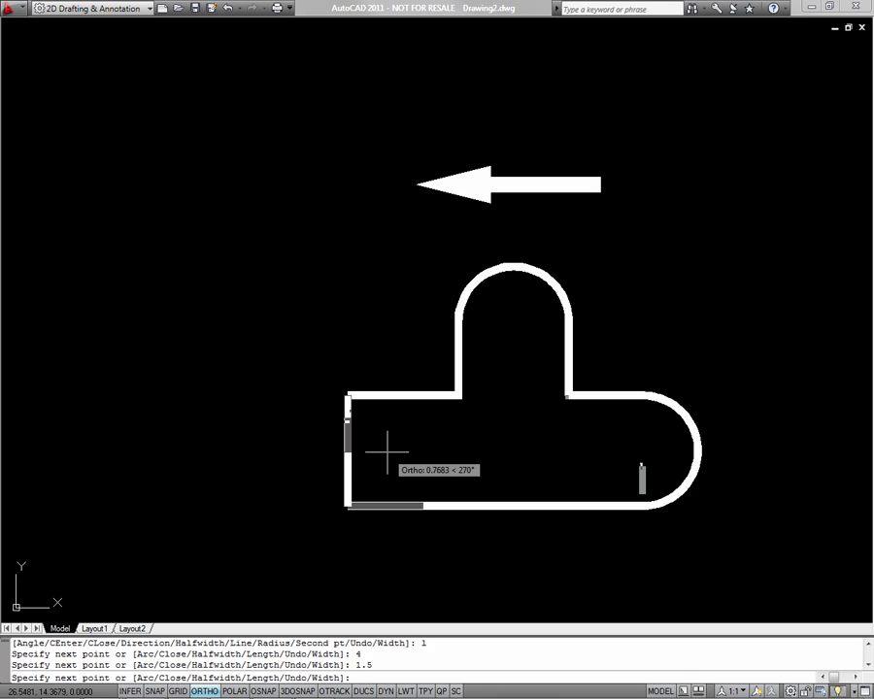
key(Return)
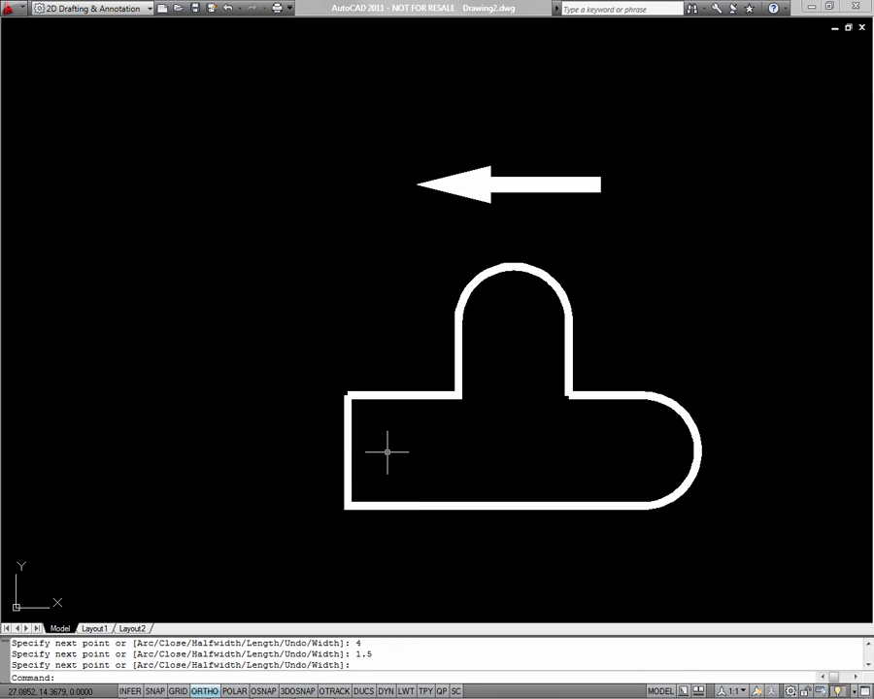
Select the upper outline to check its extent, then clear the selection
click(425, 397)
click(429, 444)
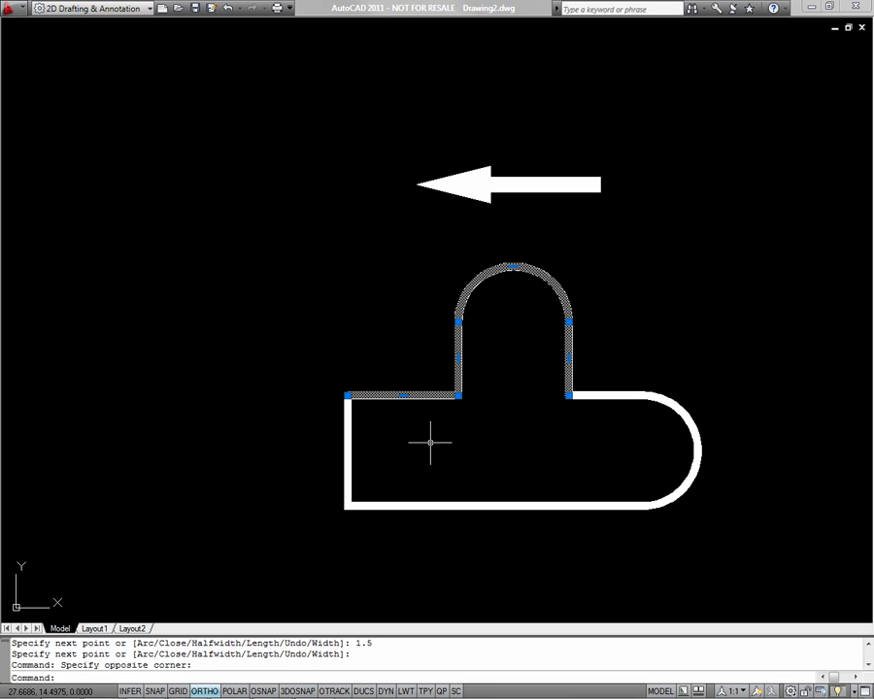
key(Escape)
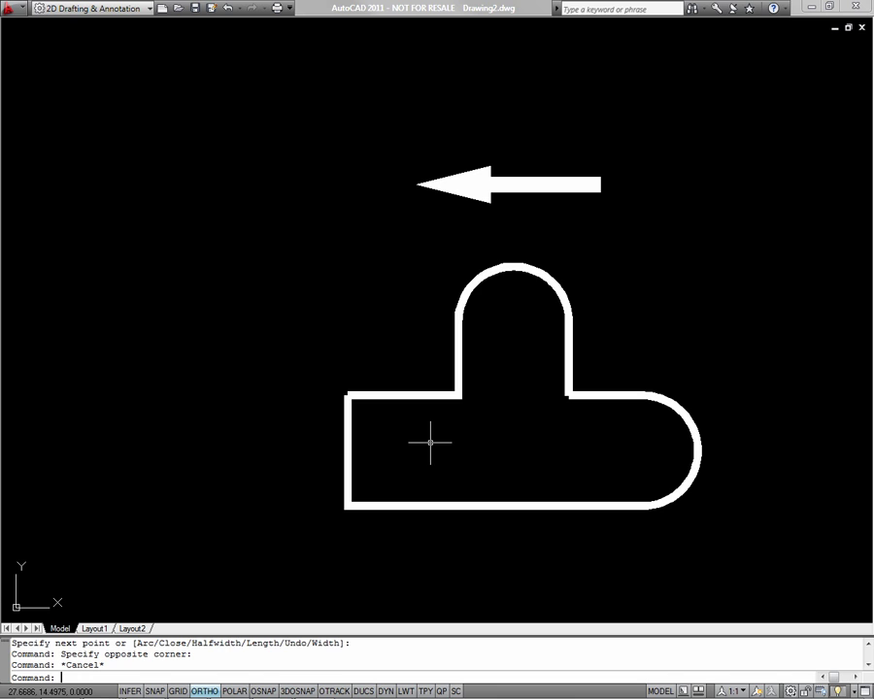
Use PEDIT Join on the lower polyline to merge in the upper arched piece
text(pe)
key(Return)
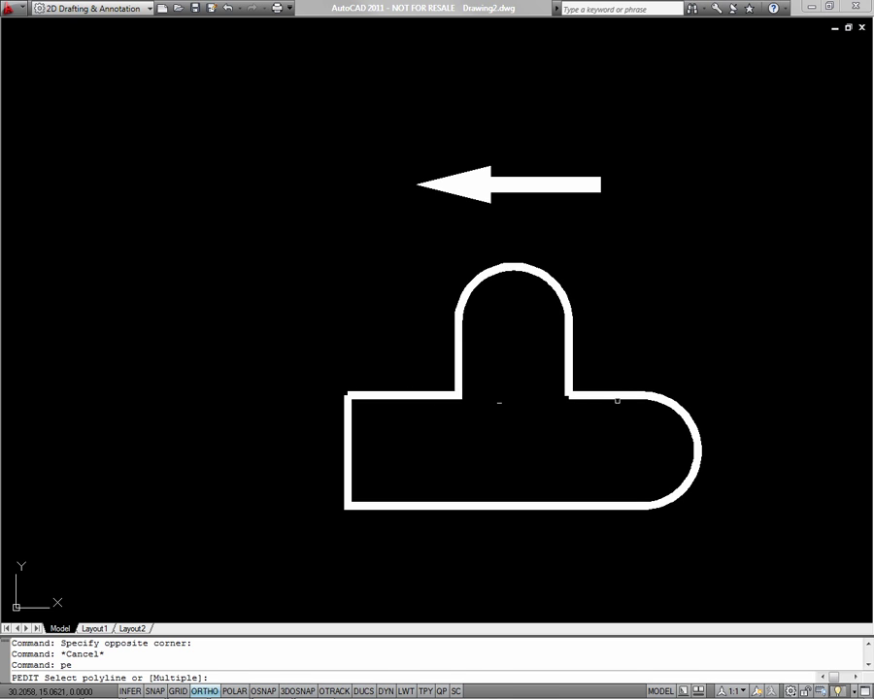
click(617, 398)
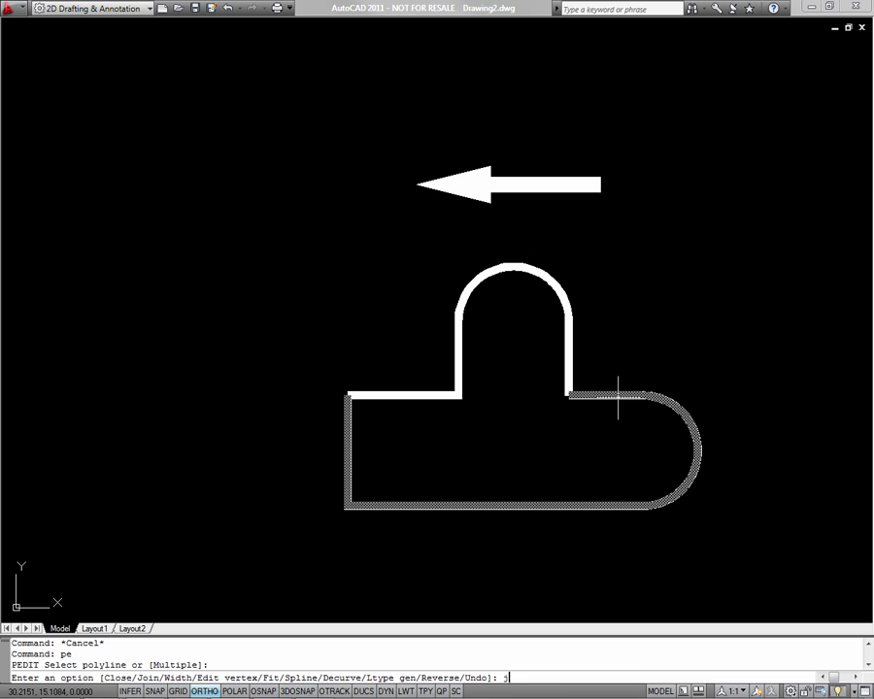
text(j)
key(Return)
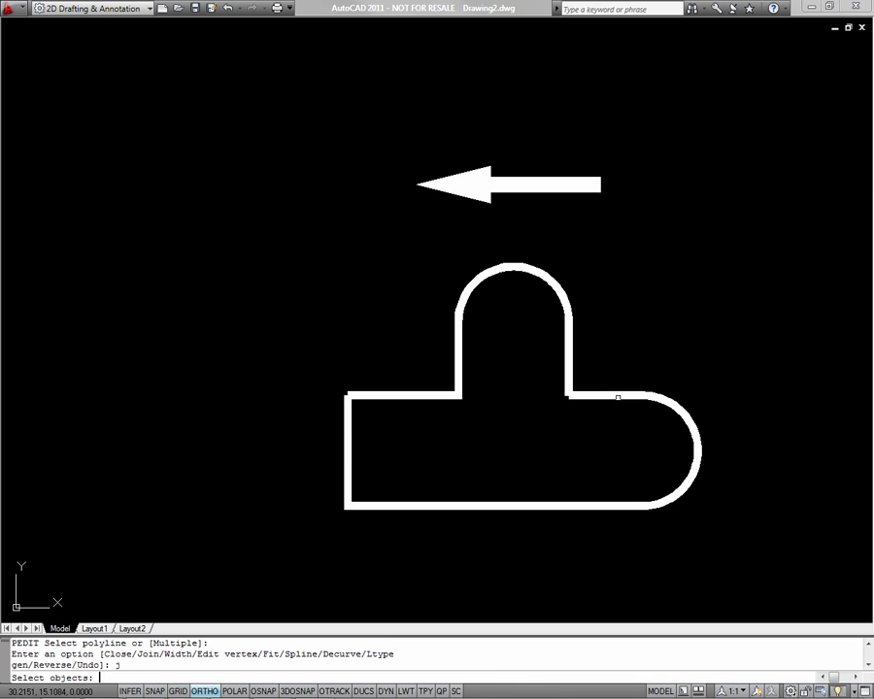
click(569, 330)
click(567, 333)
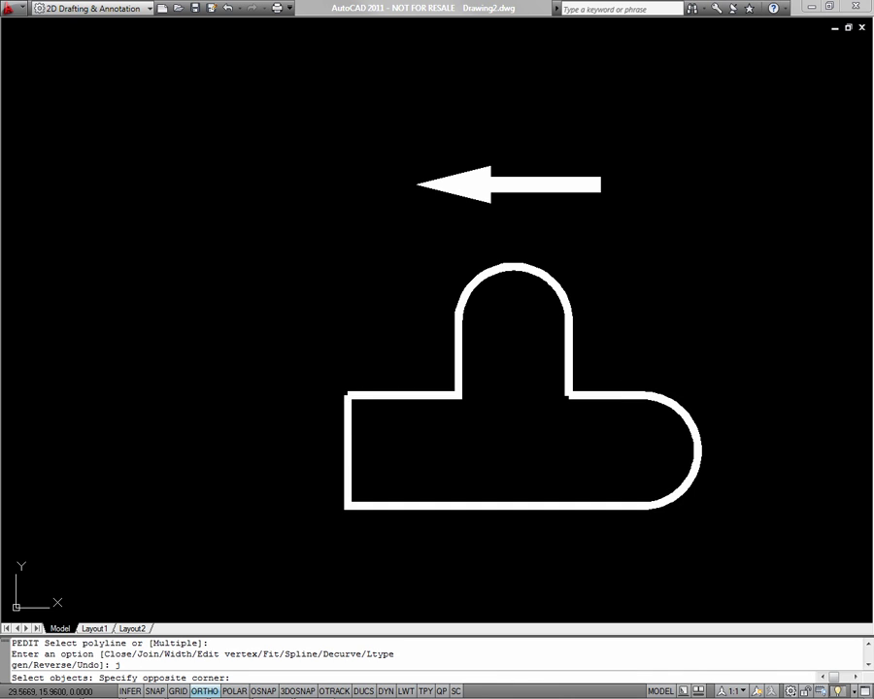
click(565, 340)
click(566, 347)
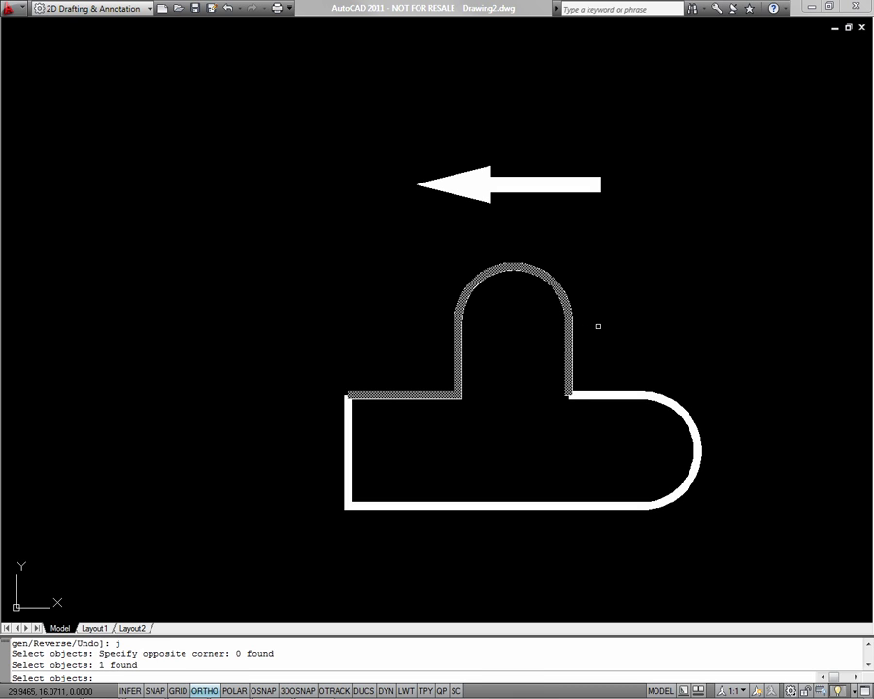
key(Return)
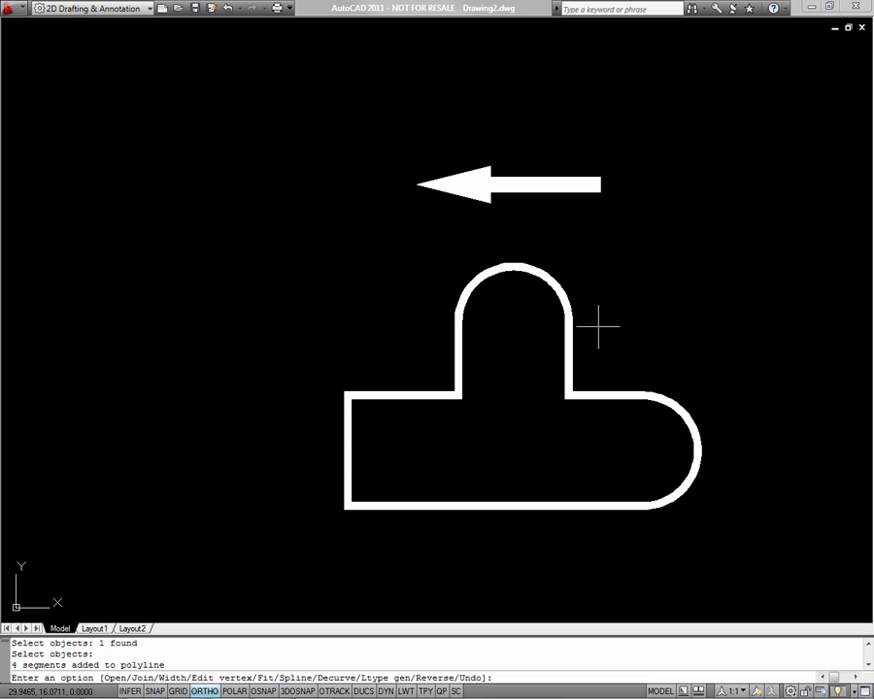
key(Return)
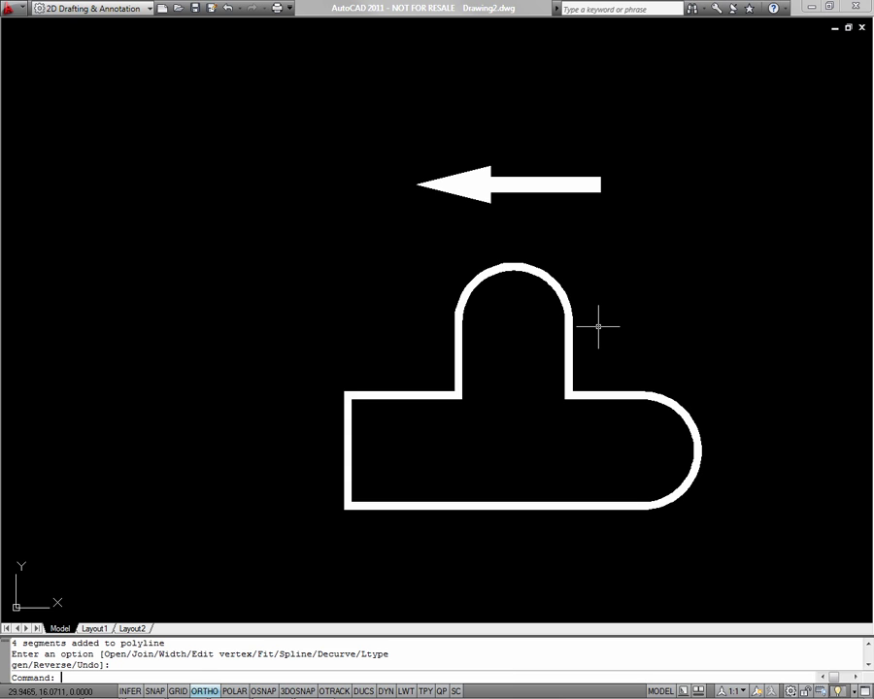
click(567, 324)
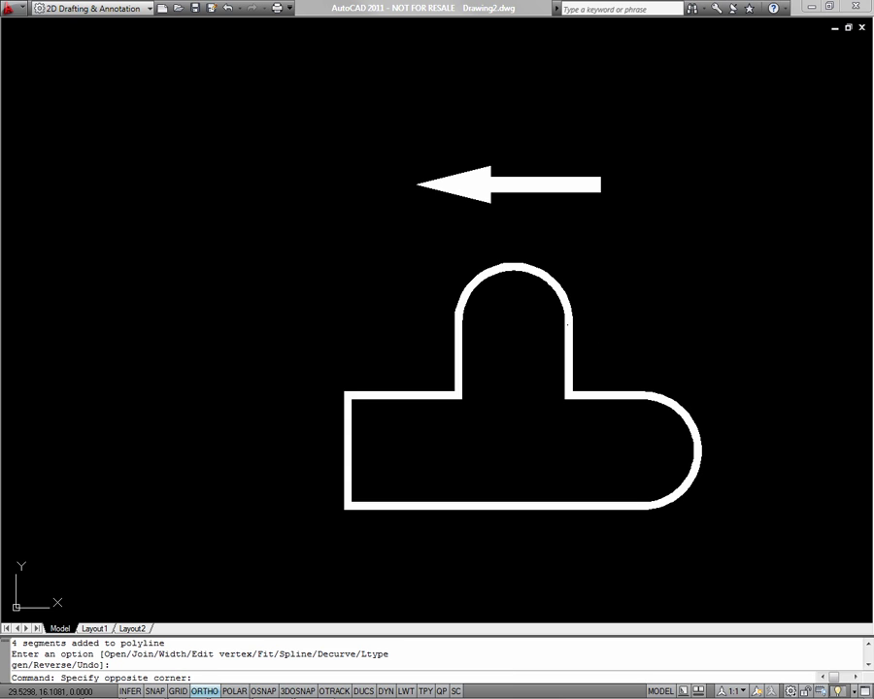
Confirm the outline is one piece, then start a polyline right of it and choose Width
click(572, 317)
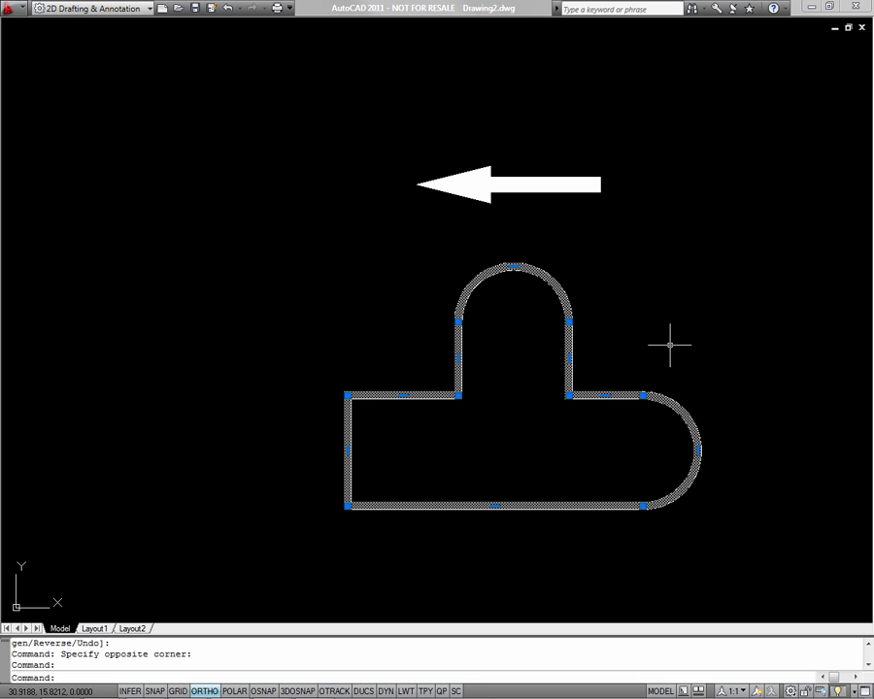
key(Escape)
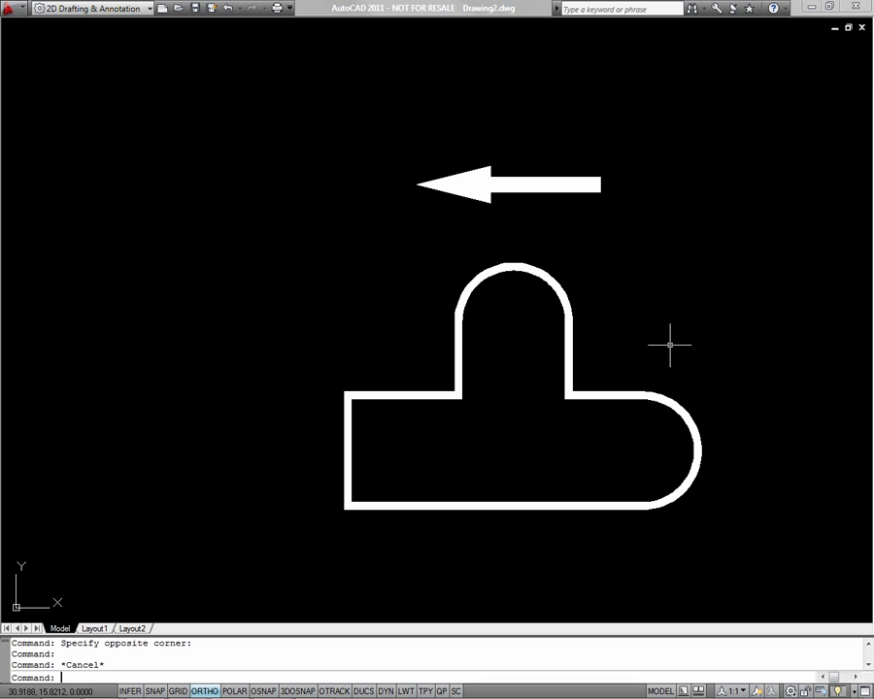
text(pl)
key(Return)
click(746, 215)
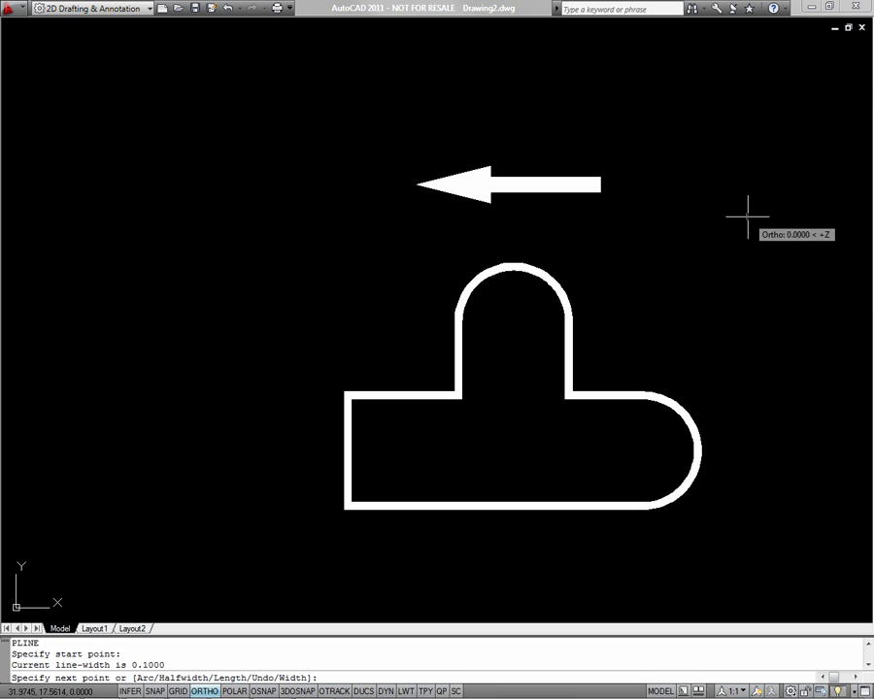
text(w)
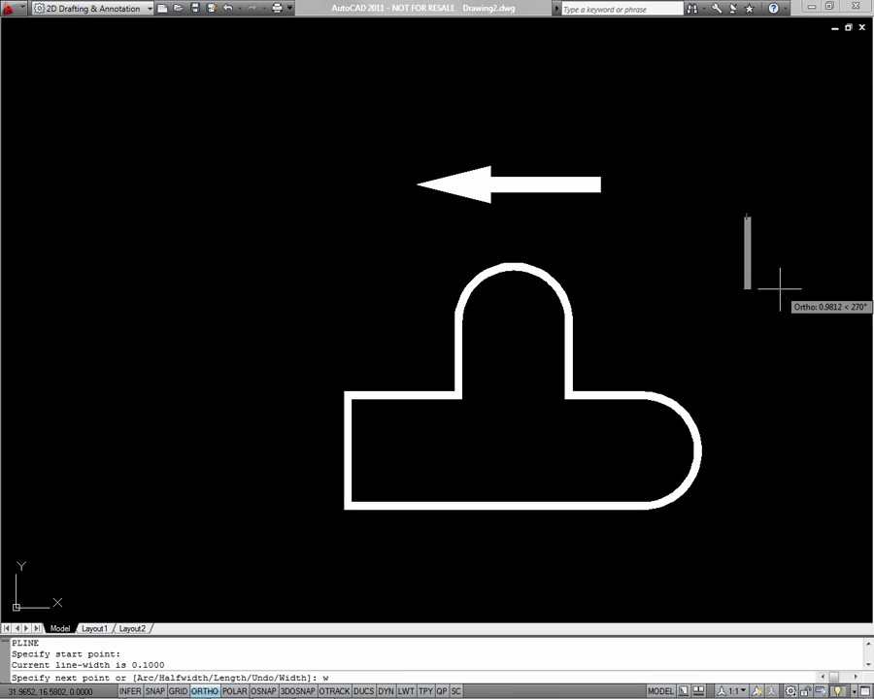
key(Return)
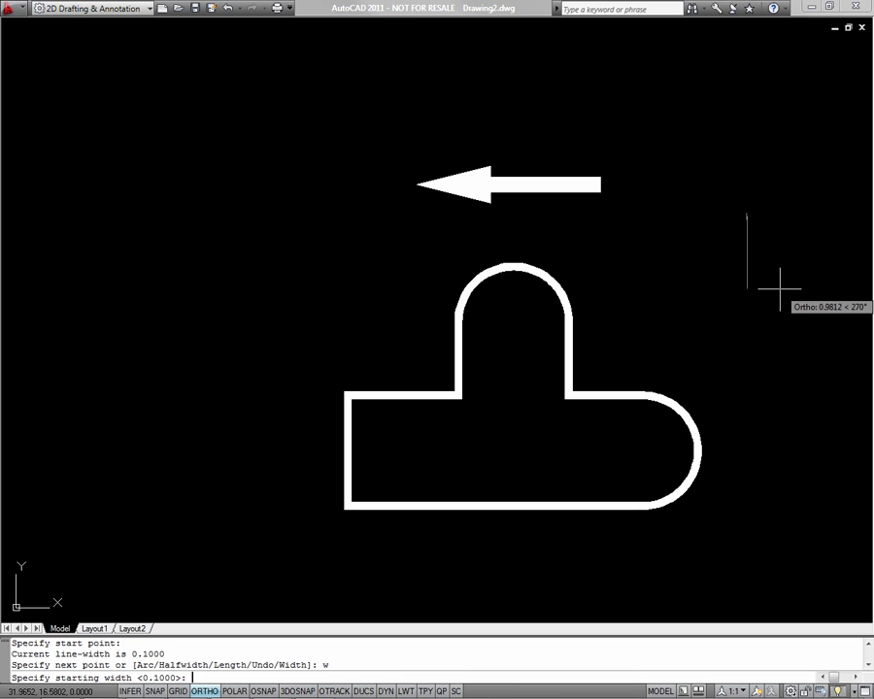